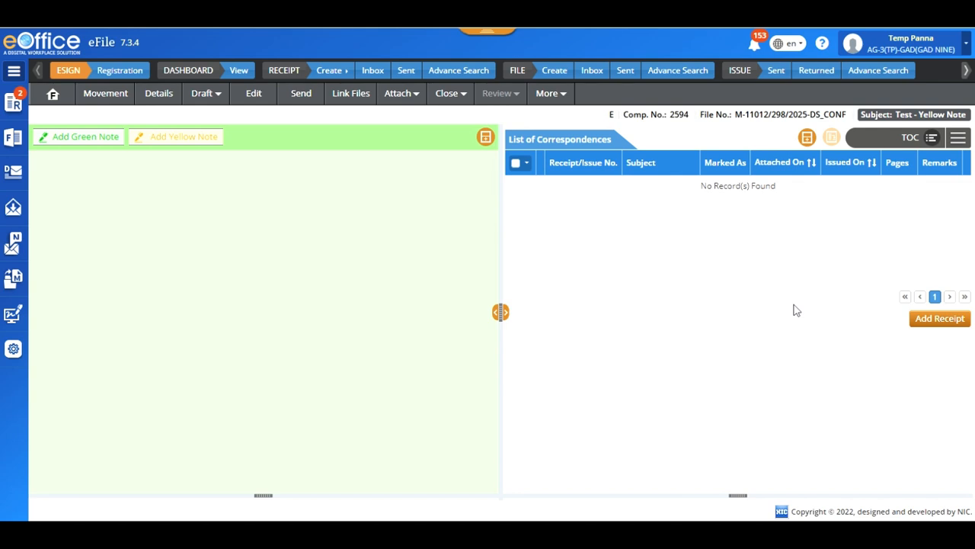
{"action": "left_click", "coordinate": [968, 45]}
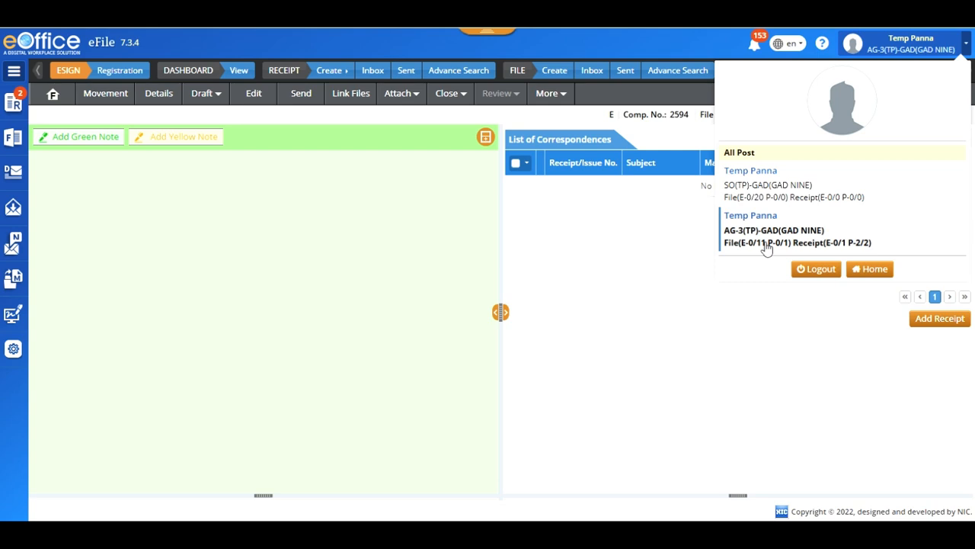
{"action": "left_click", "coordinate": [612, 286]}
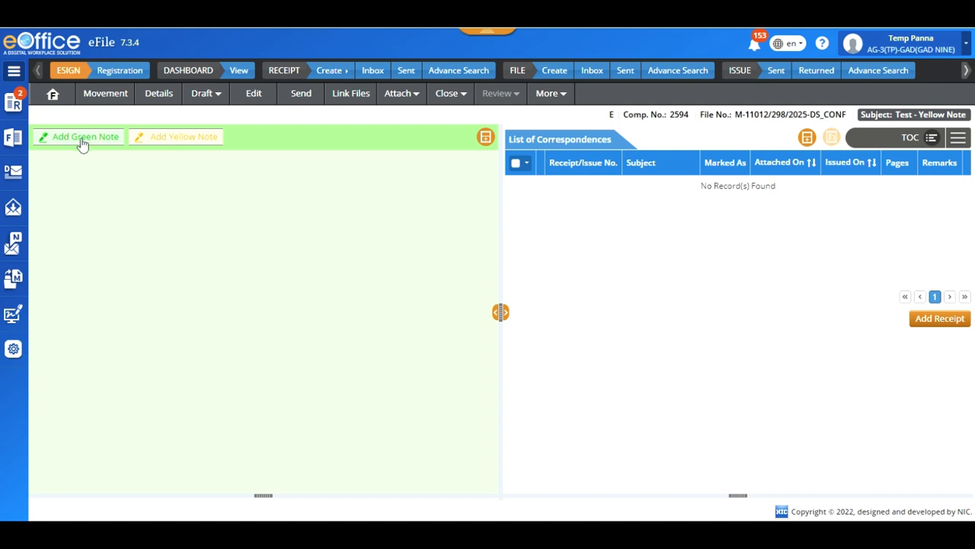
Add a yellow note to the file and fill it with the Word document's नोट शीट text and item table, down to "Section Officer".
{"action": "left_click", "coordinate": [183, 138]}
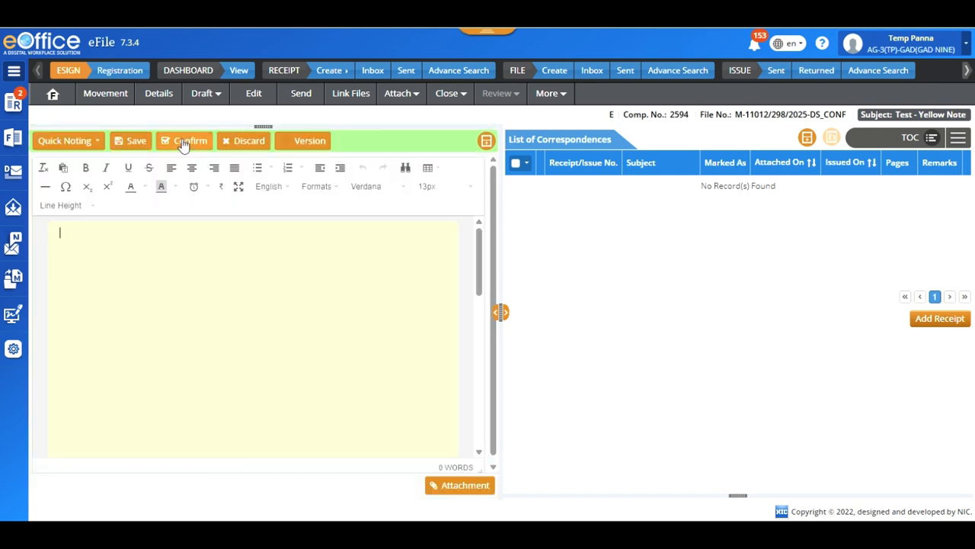
{"action": "left_click", "coordinate": [426, 319]}
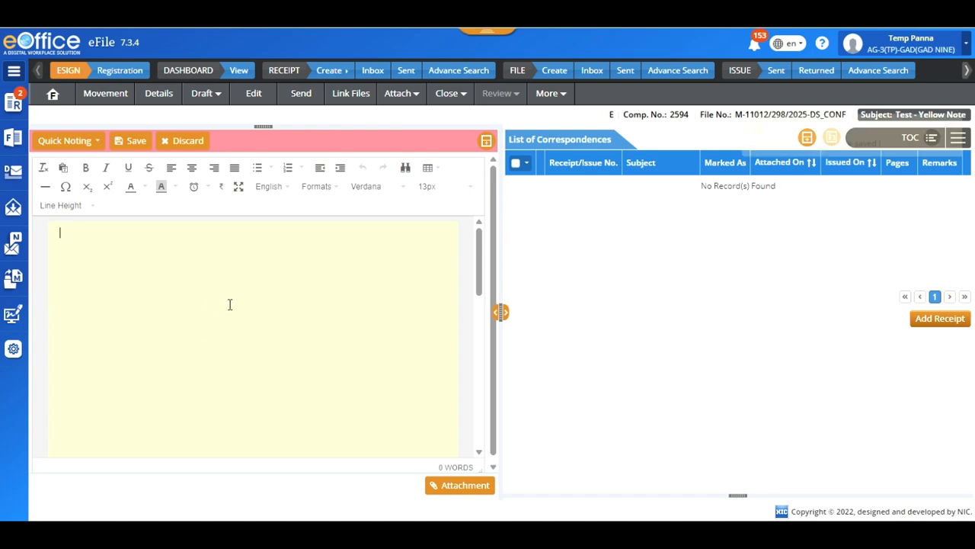
{"action": "mouse_move", "coordinate": [660, 533]}
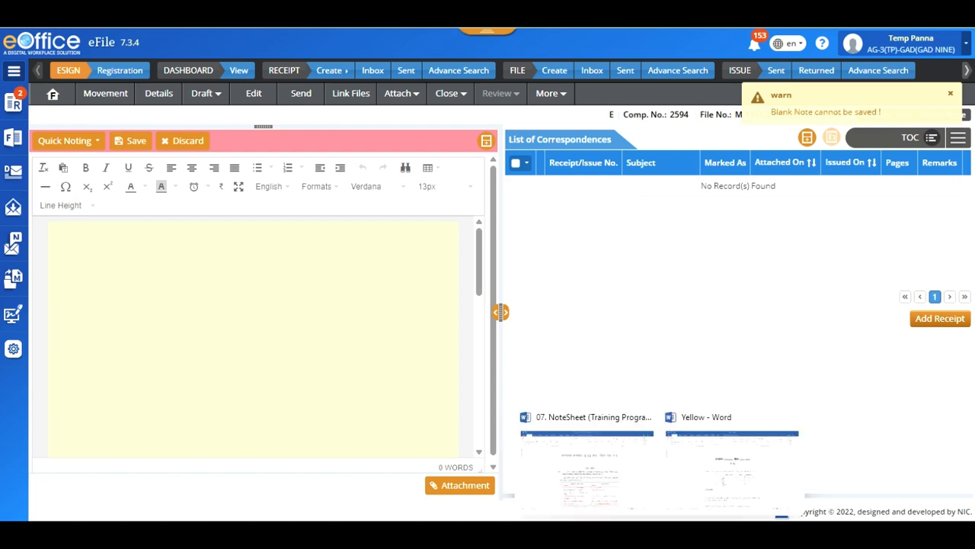
{"action": "left_click", "coordinate": [615, 486]}
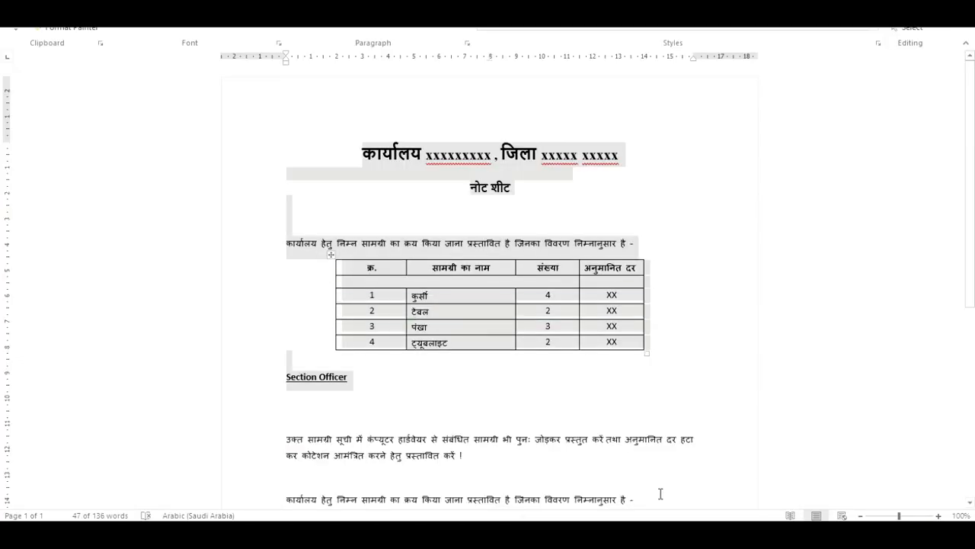
{"action": "mouse_move", "coordinate": [630, 533]}
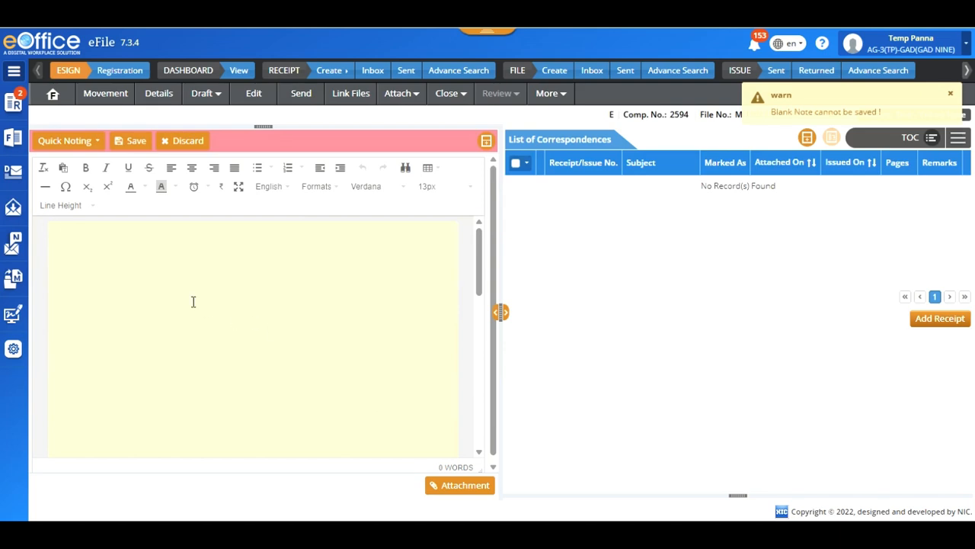
{"action": "type", "text": "कार्यालय xxxxxxxxx , जिला xxxxx xxxxx नोट शीट कार्यालय हेतु निम्न सामग्री का क्रय किया जाना प्रस्तावित है जिनका विवरण निम्नानुसार है - क्र.\tसामग्री का नाम\tसंख्या\tअनुमानित दर 1\tकुर्सी\t4\tXX 2\tटेबल\t2\tXX 3\tपंखा\t3\tXX 4\tट्यूबलाइट\t2\tXX Section Officer"}
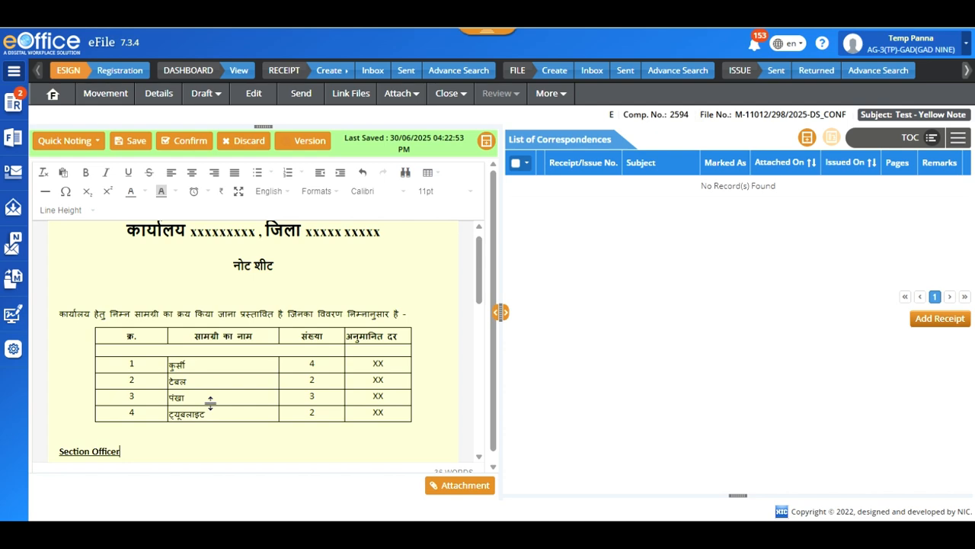
Send the file to the SO(TP)-GAD(GAD NINE) post, finding the recipient with "pann".
{"action": "left_click", "coordinate": [312, 100]}
{"action": "left_click", "coordinate": [96, 237]}
{"action": "type", "text": "pa"}
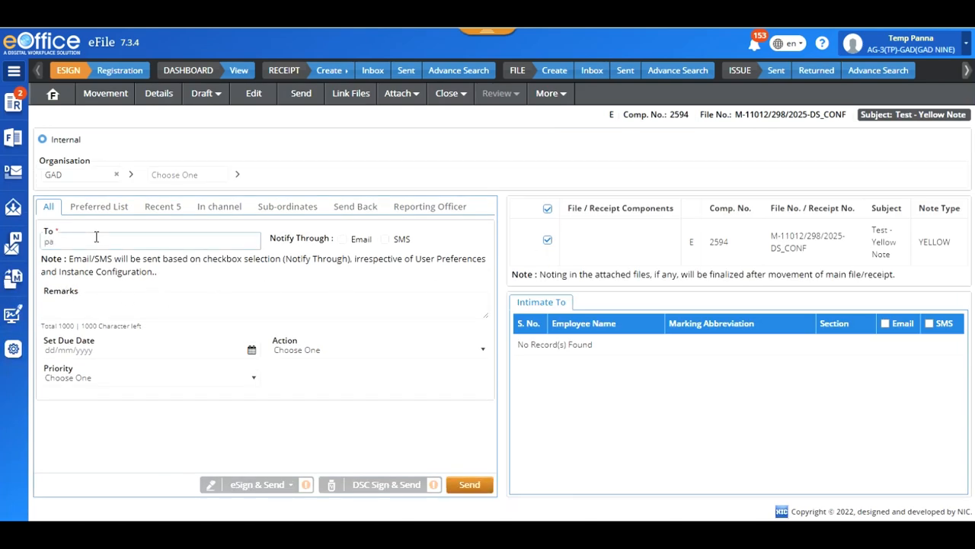
{"action": "type", "text": "nn"}
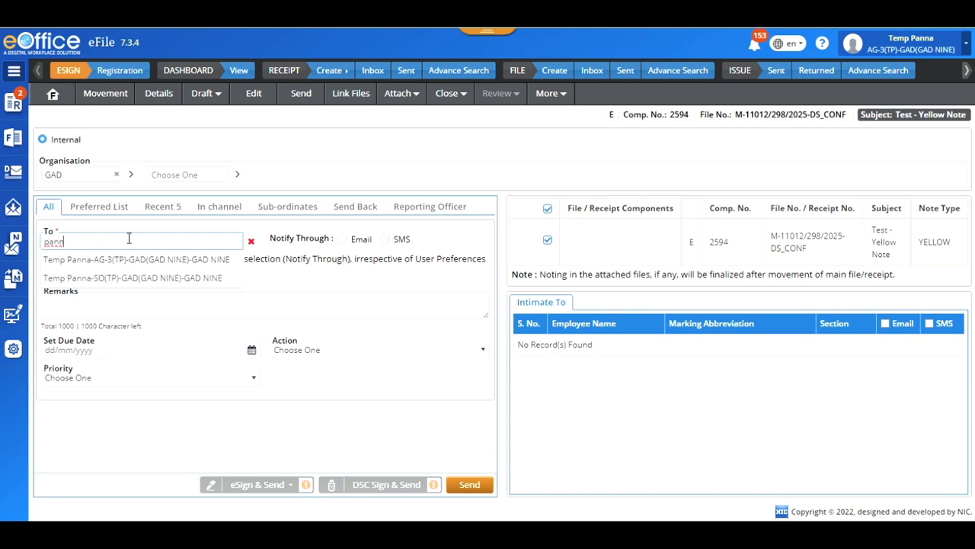
{"action": "left_click", "coordinate": [129, 275]}
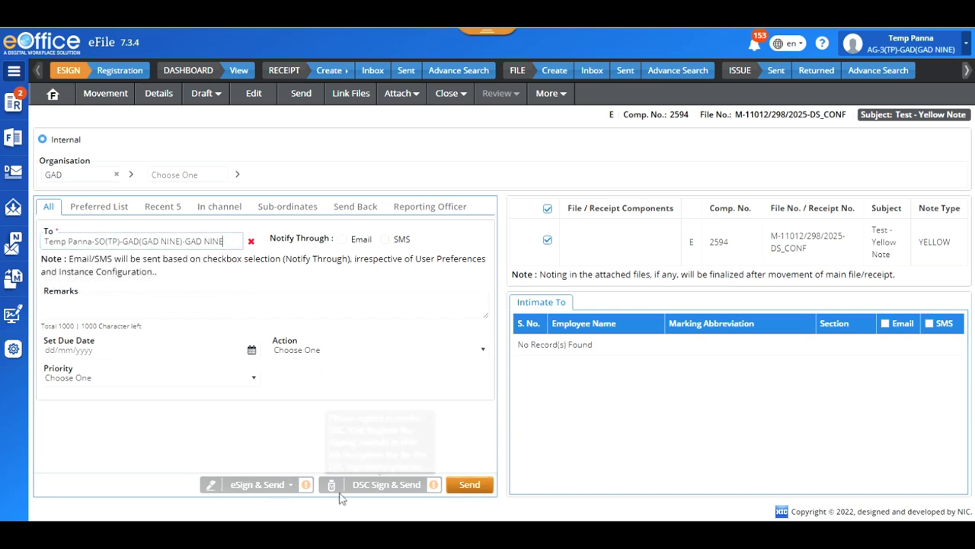
{"action": "left_click", "coordinate": [473, 489]}
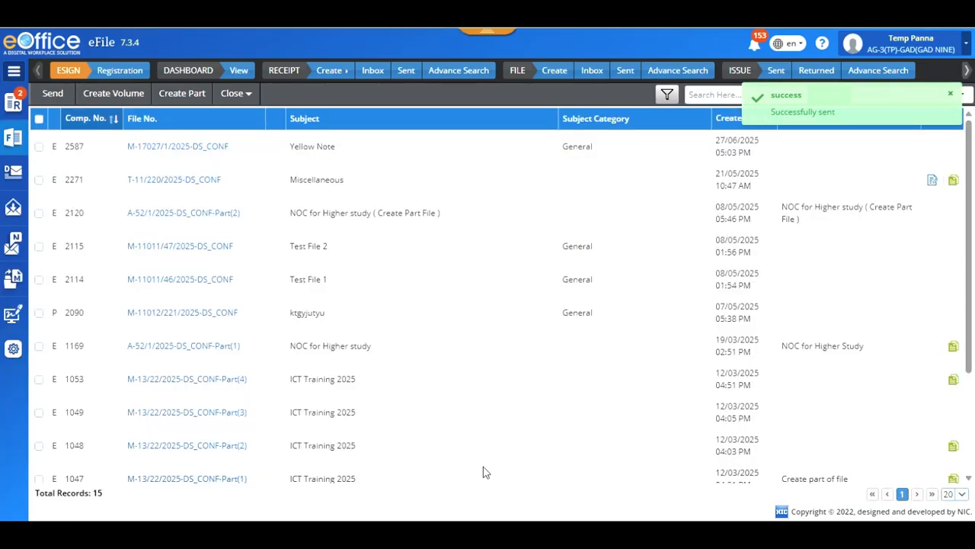
Switch to the SO(TP)-GAD(GAD NINE) post and open the "Test - Yellow Note" file from its inbox.
{"action": "left_click", "coordinate": [907, 44]}
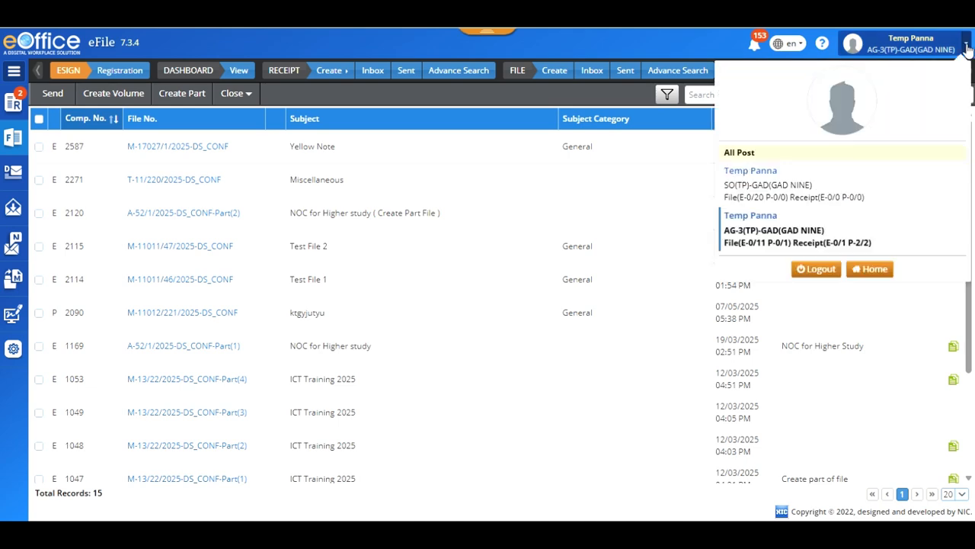
{"action": "left_click", "coordinate": [762, 195]}
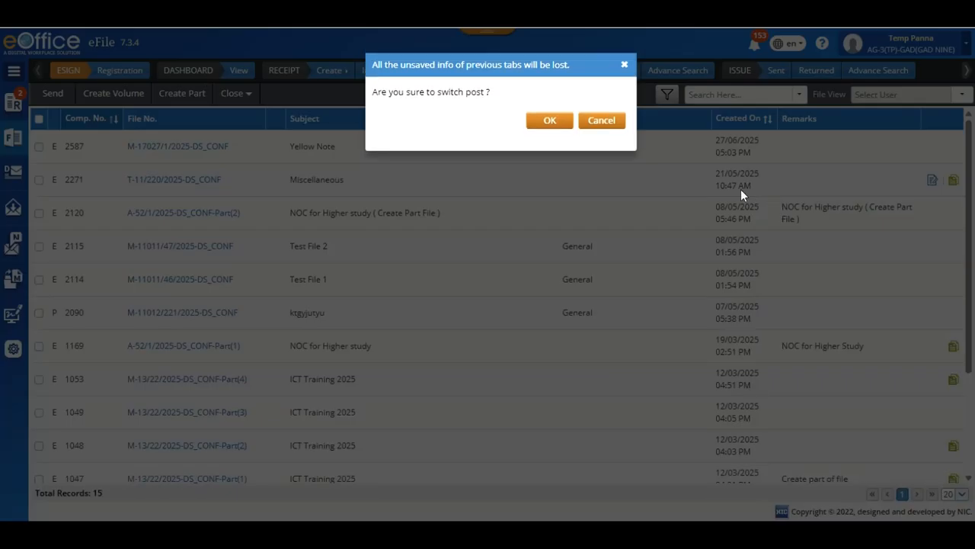
{"action": "left_click", "coordinate": [550, 120]}
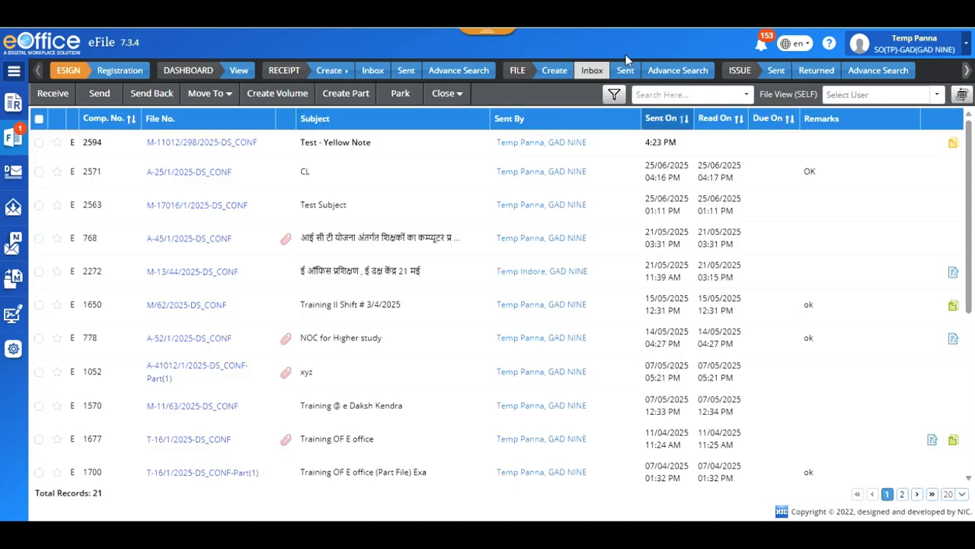
{"action": "left_click", "coordinate": [206, 145]}
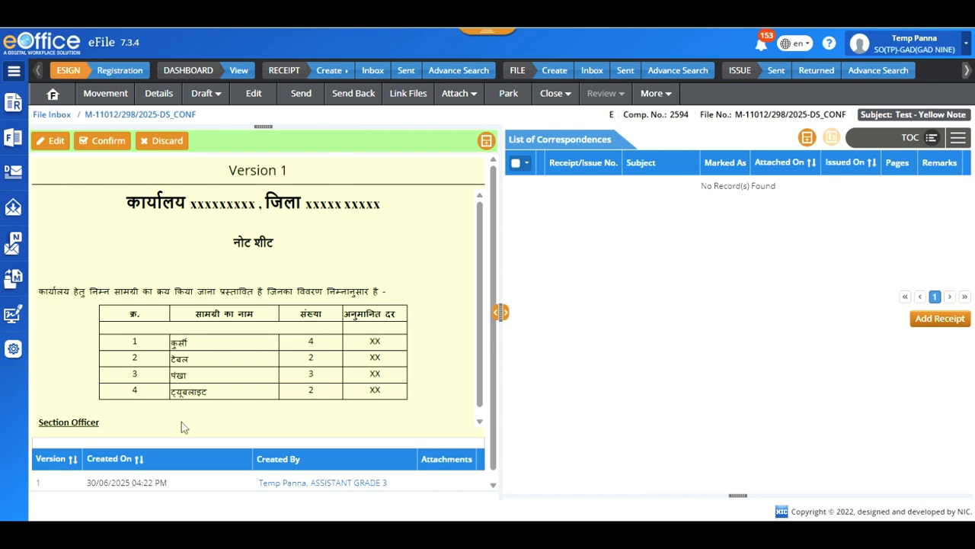
Open the yellow note for editing and add "ok" two lines below "Section Officer".
{"action": "scroll", "coordinate": [183, 426], "scroll_direction": "down", "scroll_amount": 1}
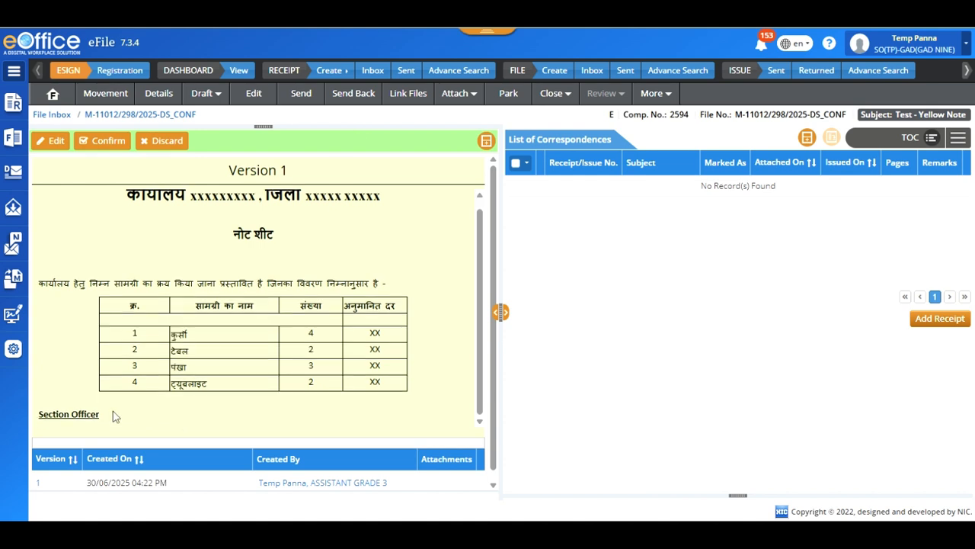
{"action": "left_click", "coordinate": [54, 145]}
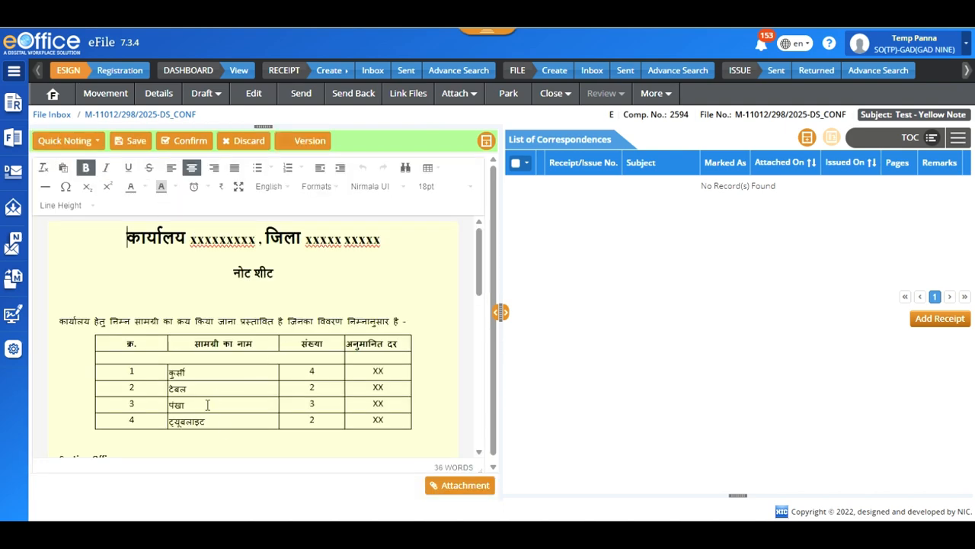
{"action": "scroll", "coordinate": [217, 428], "scroll_direction": "down", "scroll_amount": 3}
{"action": "left_click", "coordinate": [152, 320]}
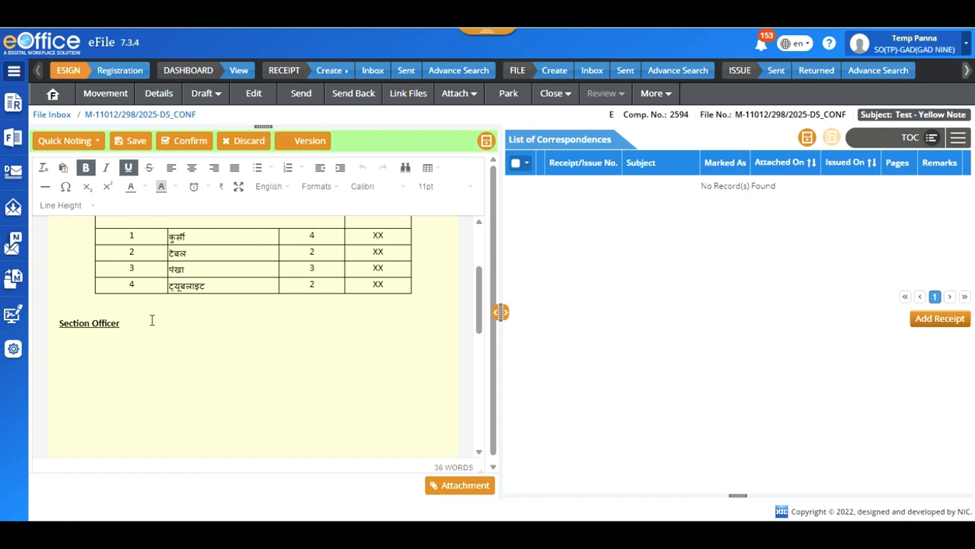
{"action": "key", "text": "Return"}
{"action": "key", "text": "Return"}
{"action": "type", "text": "ok"}
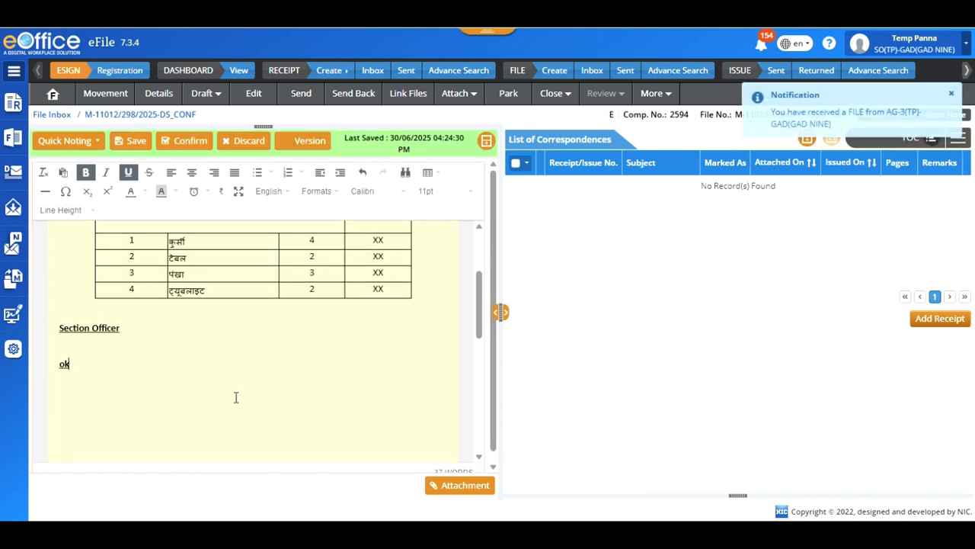
Replace "ok" in the yellow note with the Word document's paragraph beginning "उक्त सामग्री सूची में कंप्यूटर हार्डवेयर से संबंधित सामग्री".
{"action": "scroll", "coordinate": [236, 395], "scroll_direction": "up", "scroll_amount": 3}
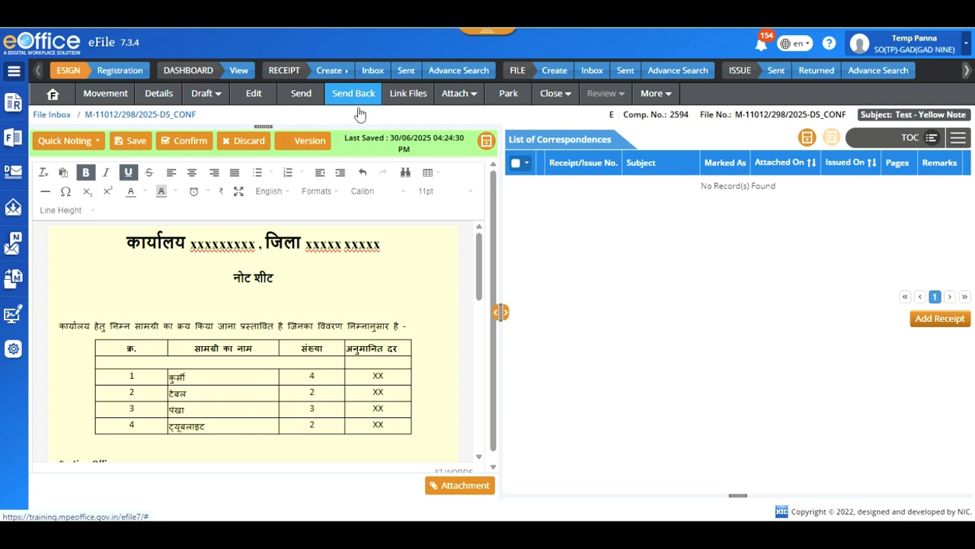
{"action": "scroll", "coordinate": [213, 361], "scroll_direction": "down", "scroll_amount": 3}
{"action": "scroll", "coordinate": [155, 300], "scroll_direction": "up", "scroll_amount": 5}
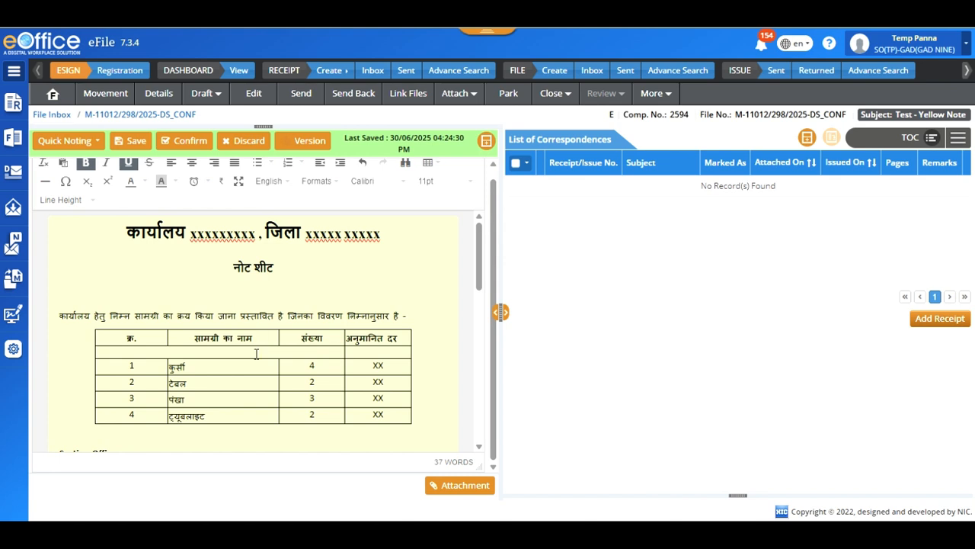
{"action": "scroll", "coordinate": [287, 383], "scroll_direction": "down", "scroll_amount": 1}
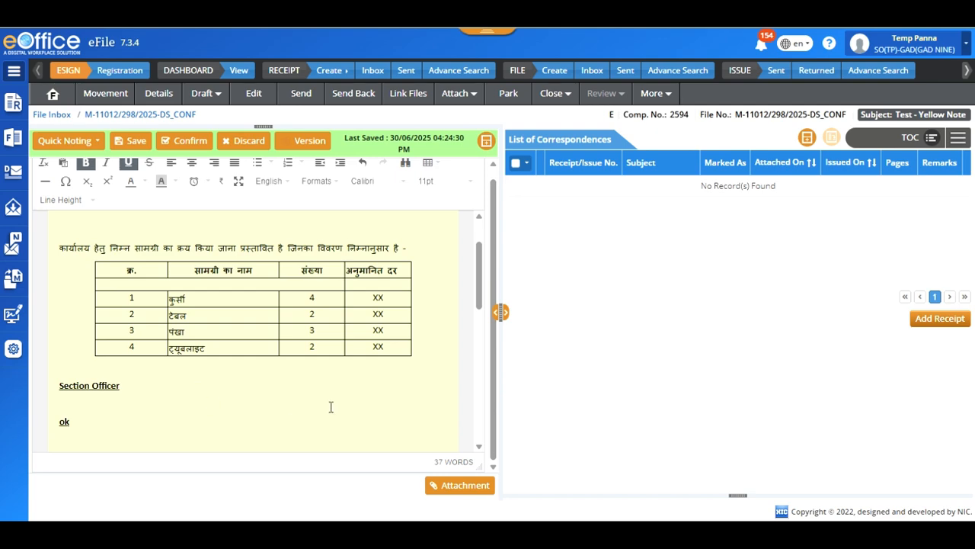
{"action": "mouse_move", "coordinate": [660, 535]}
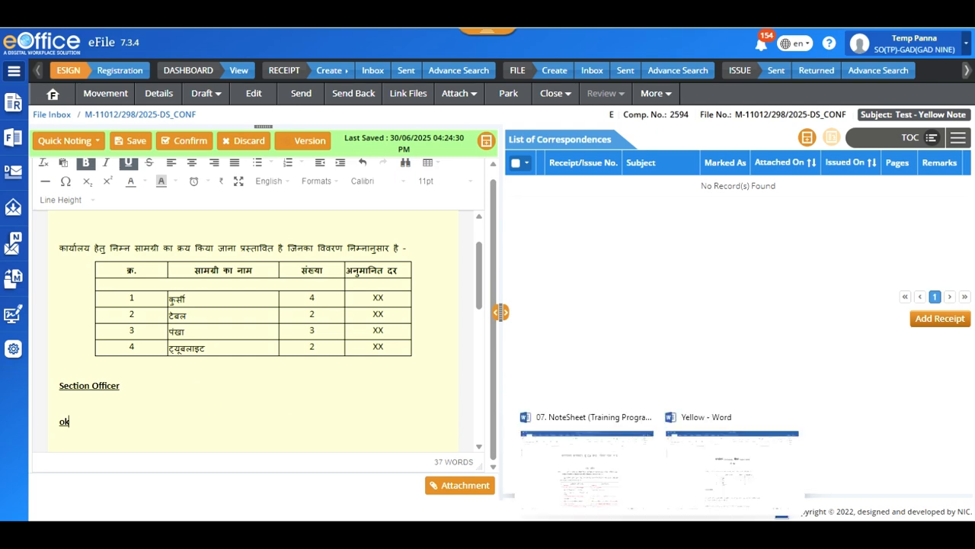
{"action": "left_click", "coordinate": [689, 490]}
{"action": "left_click_drag", "start_coordinate": [474, 457], "coordinate": [290, 442]}
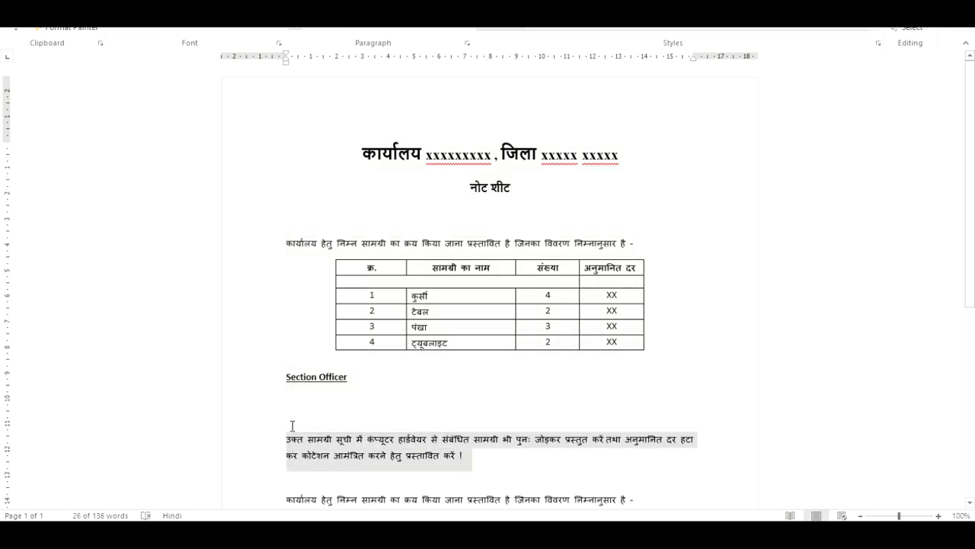
{"action": "left_click", "coordinate": [451, 536]}
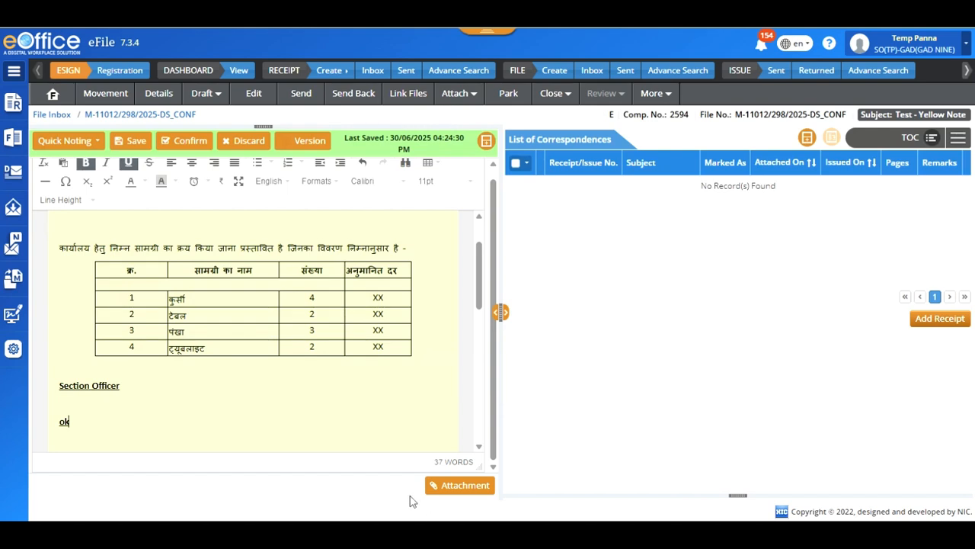
{"action": "left_click_drag", "start_coordinate": [80, 424], "coordinate": [58, 420]}
{"action": "type", "text": "उक्त सामग्री सूची में कंप्यूटर हार्डवेयर से संबंधित सामग्री भी पुनः जोड़कर प्रस्तुत करें तथा अनुमानित दर हटा कर कोटेशन आमंत्रित करने हेतु प्रस्तावित करें ।"}
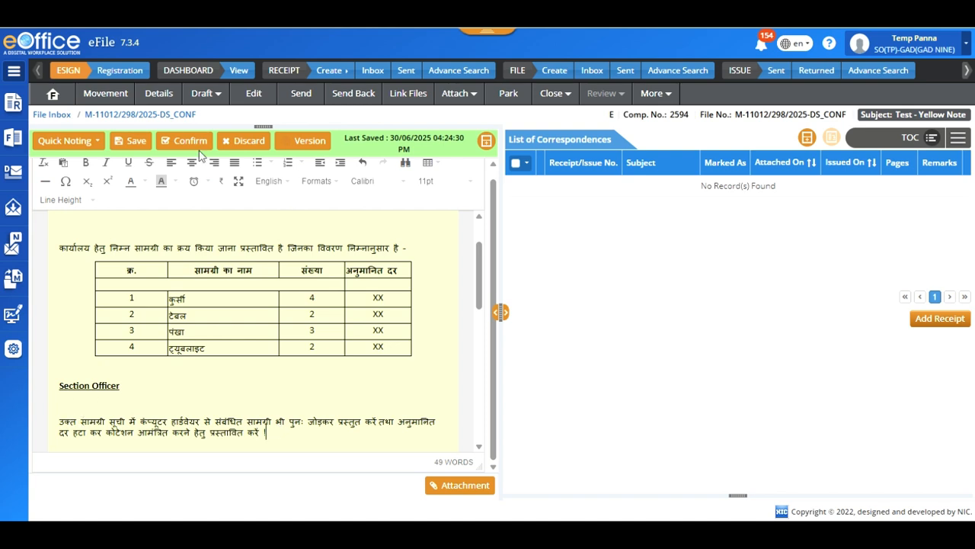
Send the file back to the AG-3(TP)-GAD(GAD NINE) post and switch to that post.
{"action": "left_click", "coordinate": [365, 97]}
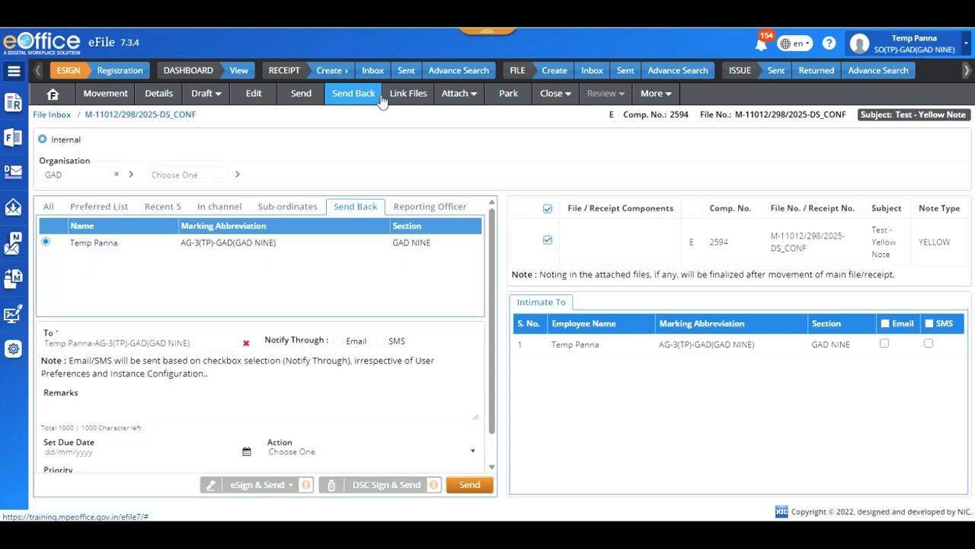
{"action": "left_click", "coordinate": [470, 488]}
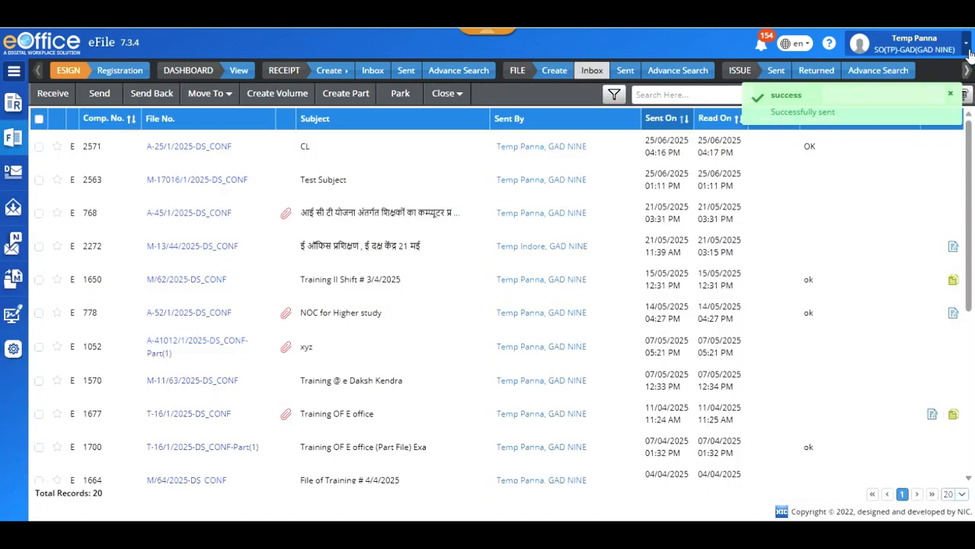
{"action": "left_click", "coordinate": [968, 47]}
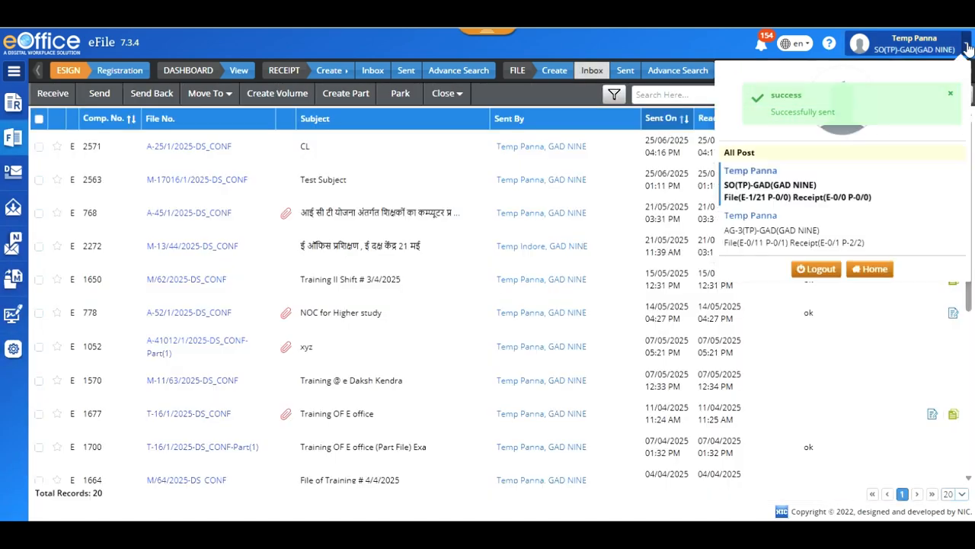
{"action": "left_click", "coordinate": [754, 192]}
{"action": "left_click", "coordinate": [560, 120]}
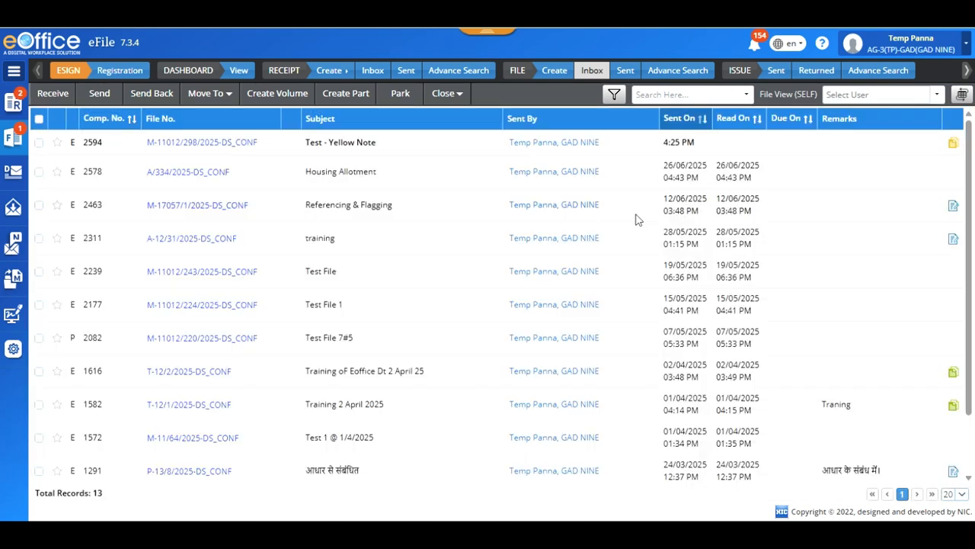
Open the "Test - Yellow Note" file from the inbox and view the details of the creator of note version 1.
{"action": "left_click", "coordinate": [203, 149]}
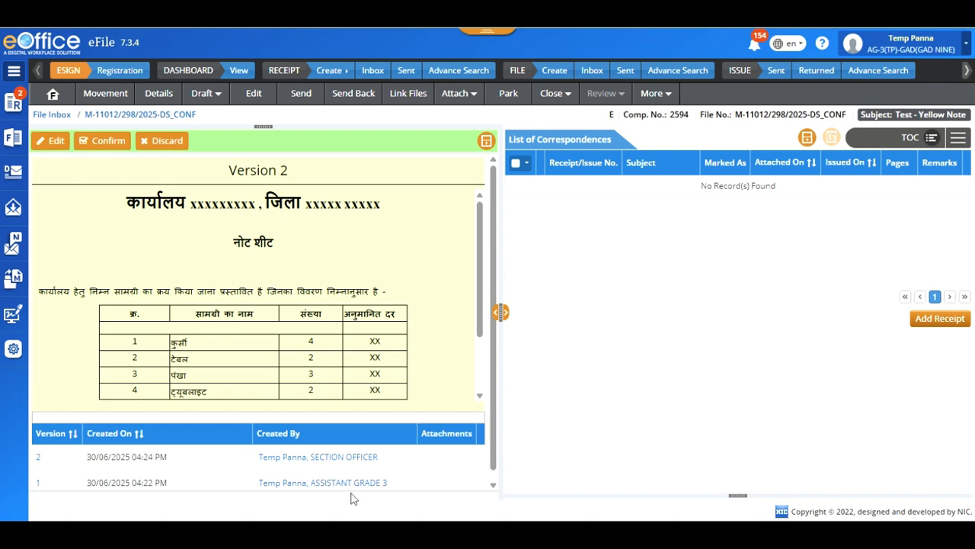
{"action": "scroll", "coordinate": [347, 440], "scroll_direction": "down", "scroll_amount": 1}
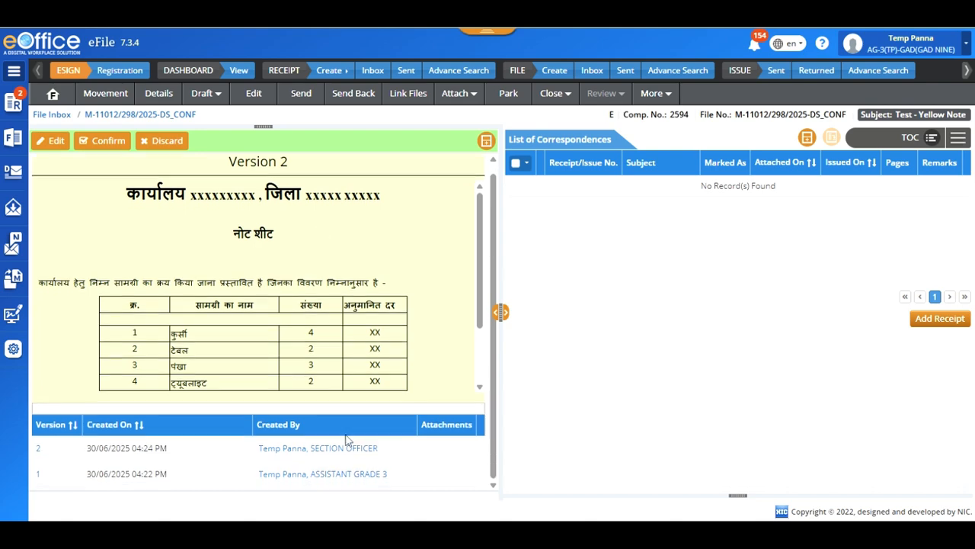
{"action": "left_click", "coordinate": [324, 477]}
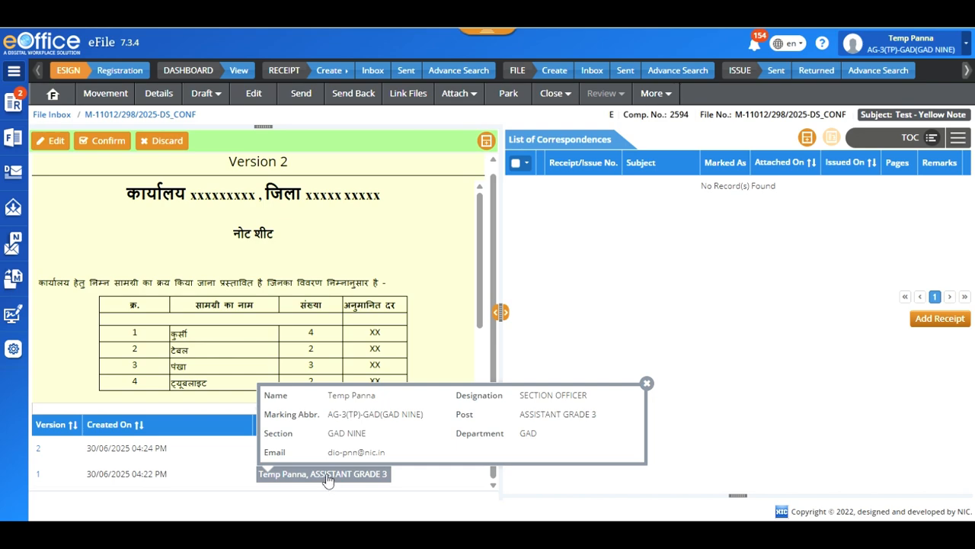
{"action": "left_click", "coordinate": [645, 384]}
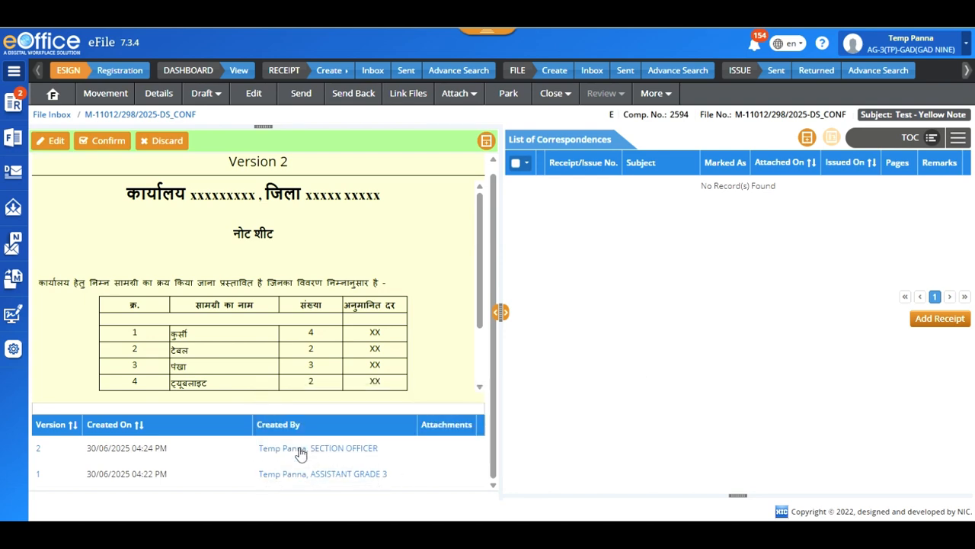
Read the revision remark in note version 2 and copy the Yellow Word document's revised text from "कार्यालय हेतु निम्न सामग्री" through "Section Officer".
{"action": "scroll", "coordinate": [311, 337], "scroll_direction": "down", "scroll_amount": 2}
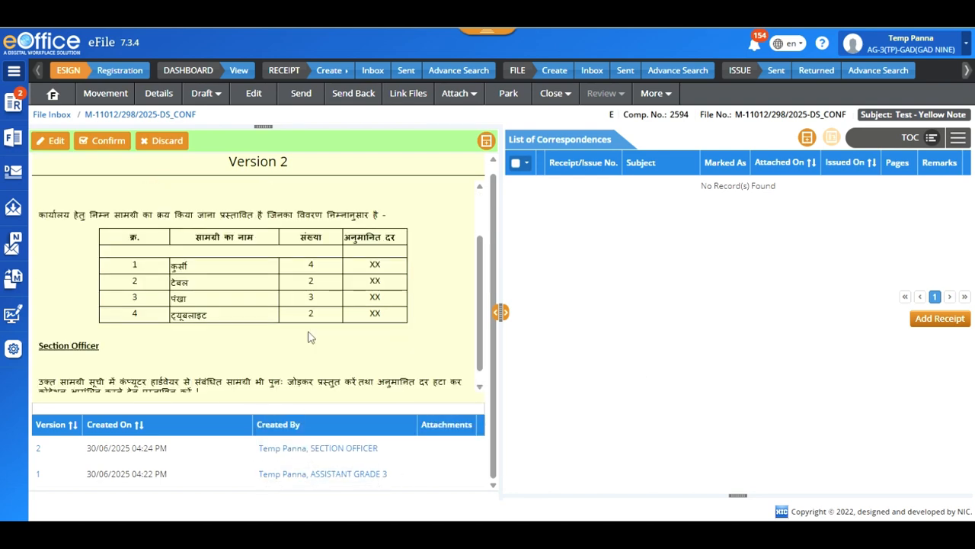
{"action": "left_click_drag", "start_coordinate": [211, 381], "coordinate": [35, 373]}
{"action": "left_click", "coordinate": [283, 384]}
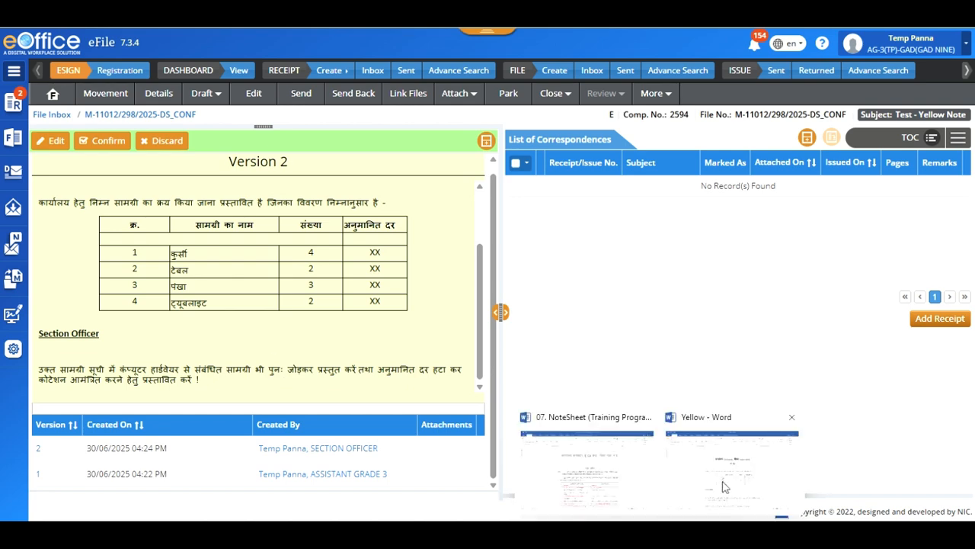
{"action": "left_click", "coordinate": [725, 488]}
{"action": "scroll", "coordinate": [573, 377], "scroll_direction": "down", "scroll_amount": 5}
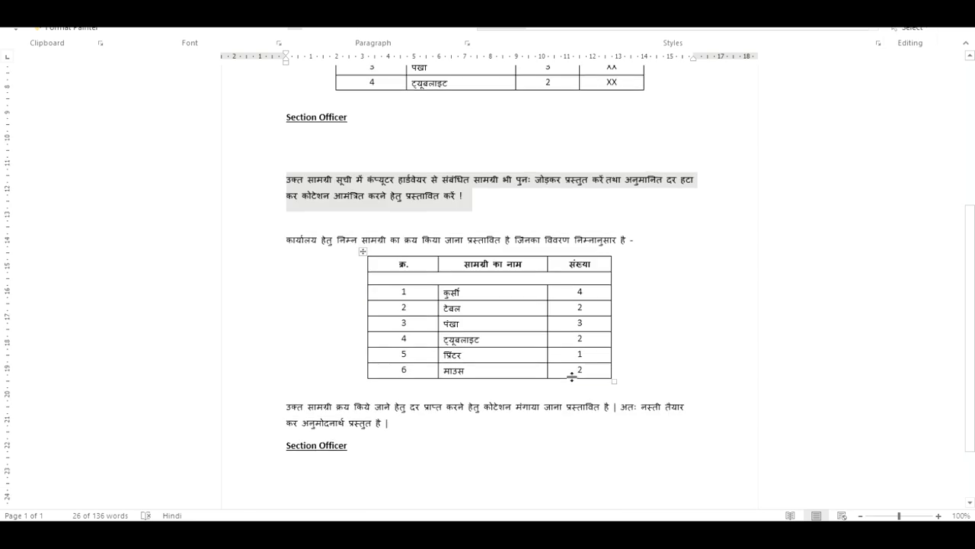
{"action": "left_click_drag", "start_coordinate": [281, 239], "coordinate": [365, 445]}
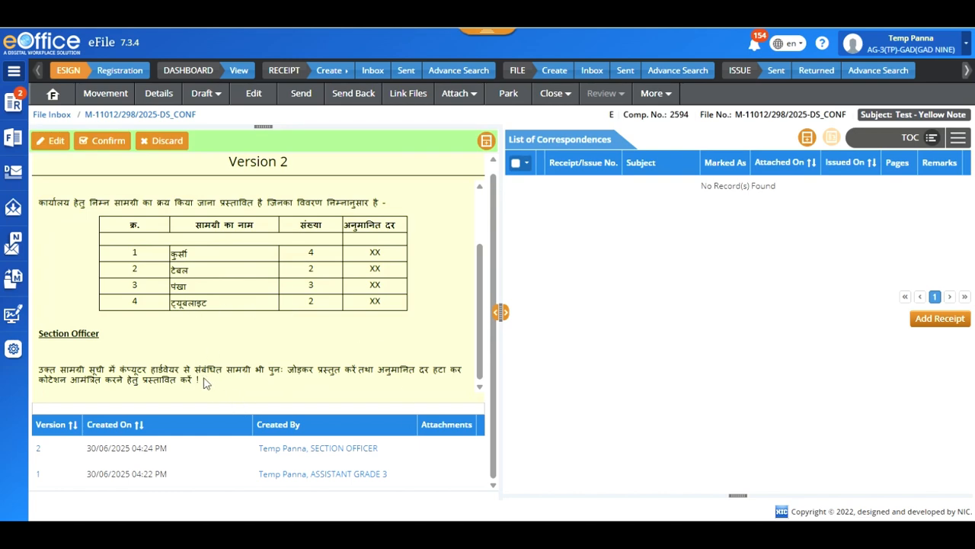
Open the yellow note for editing and replace everything below the "नोट शीट" heading with the copied six-item proposal.
{"action": "left_click", "coordinate": [42, 143]}
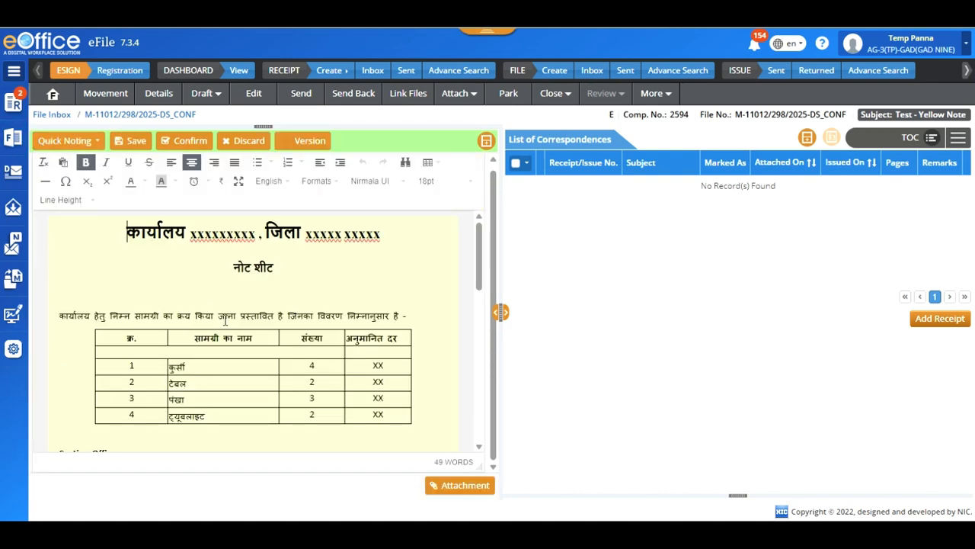
{"action": "left_click_drag", "start_coordinate": [58, 316], "coordinate": [261, 459]}
{"action": "key", "text": "Delete"}
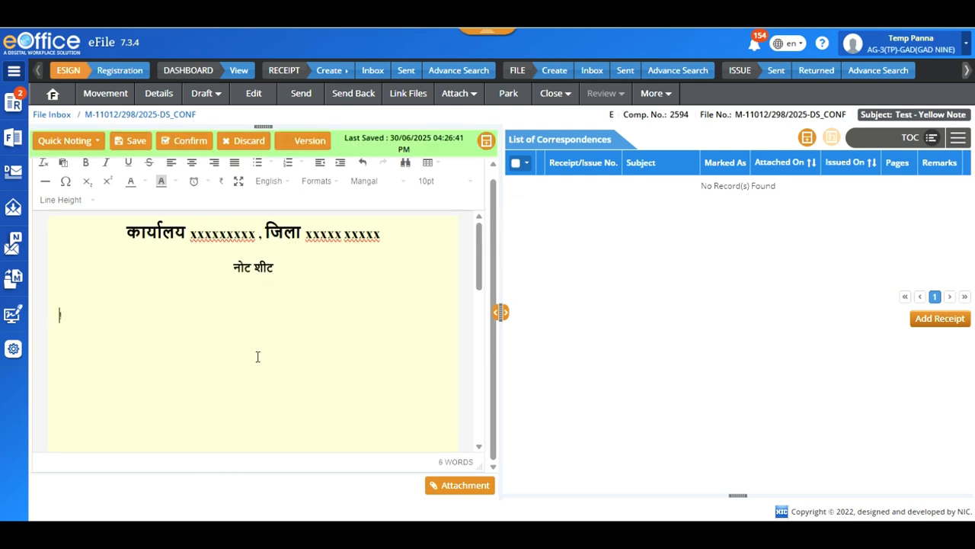
{"action": "key", "text": "ctrl+z"}
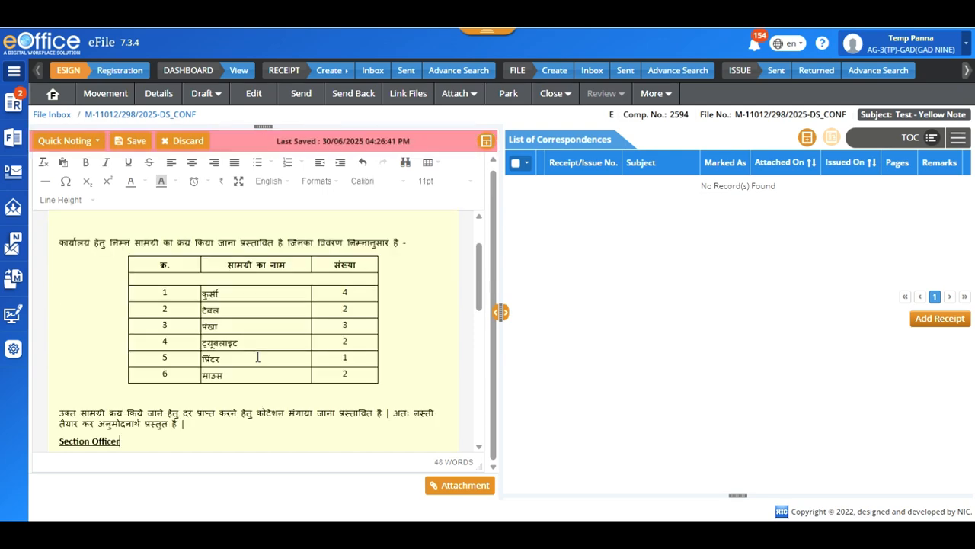
Check the yellow note's revised item table, including the printer and mouse rows, and its closing quotation paragraph.
{"action": "scroll", "coordinate": [355, 381], "scroll_direction": "down", "scroll_amount": 2}
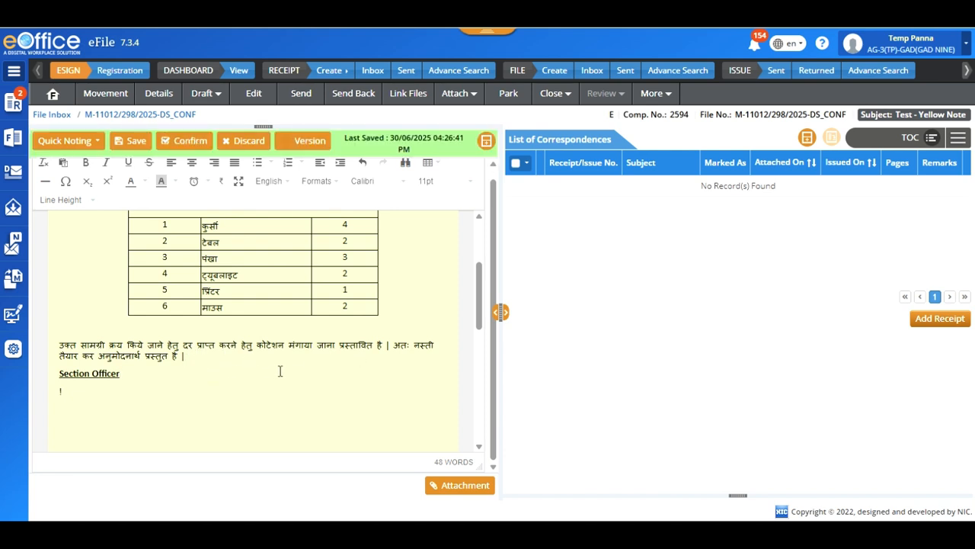
{"action": "left_click_drag", "start_coordinate": [265, 347], "coordinate": [340, 348]}
{"action": "scroll", "coordinate": [310, 358], "scroll_direction": "up", "scroll_amount": 2}
{"action": "scroll", "coordinate": [324, 381], "scroll_direction": "down", "scroll_amount": 1}
{"action": "left_click_drag", "start_coordinate": [207, 355], "coordinate": [262, 373]}
{"action": "left_click", "coordinate": [373, 373]}
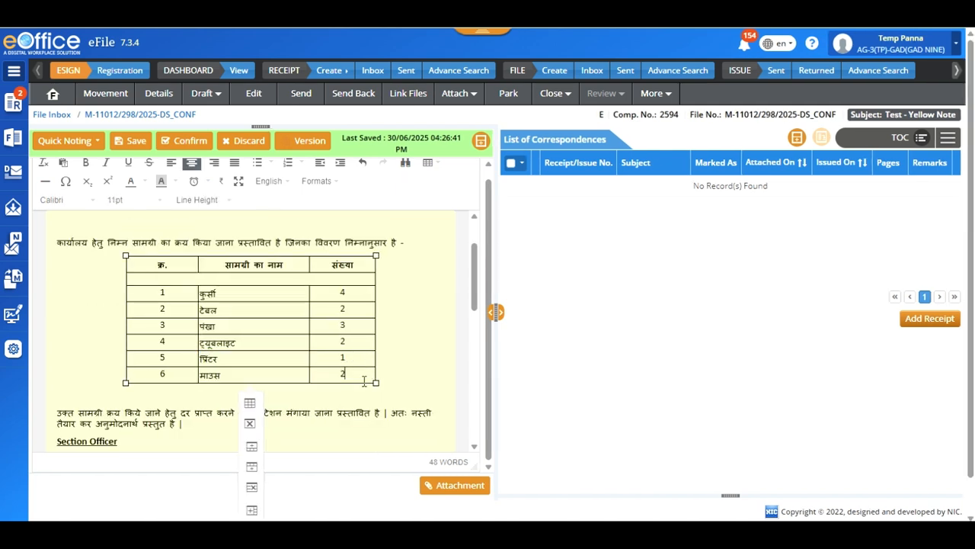
{"action": "scroll", "coordinate": [307, 387], "scroll_direction": "up", "scroll_amount": 1}
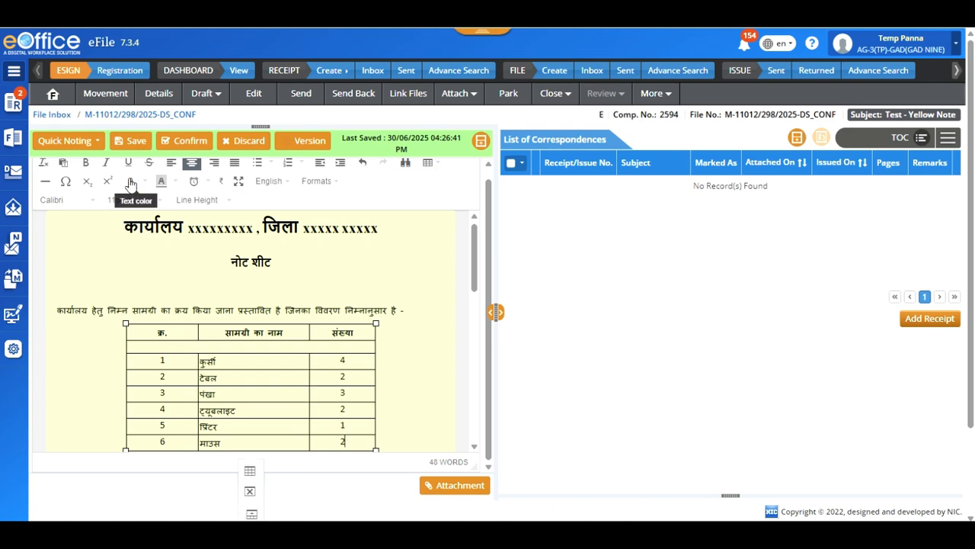
Save and confirm the revised yellow note, and read through the confirmed note down to the "Section Officer" line.
{"action": "left_click", "coordinate": [134, 141]}
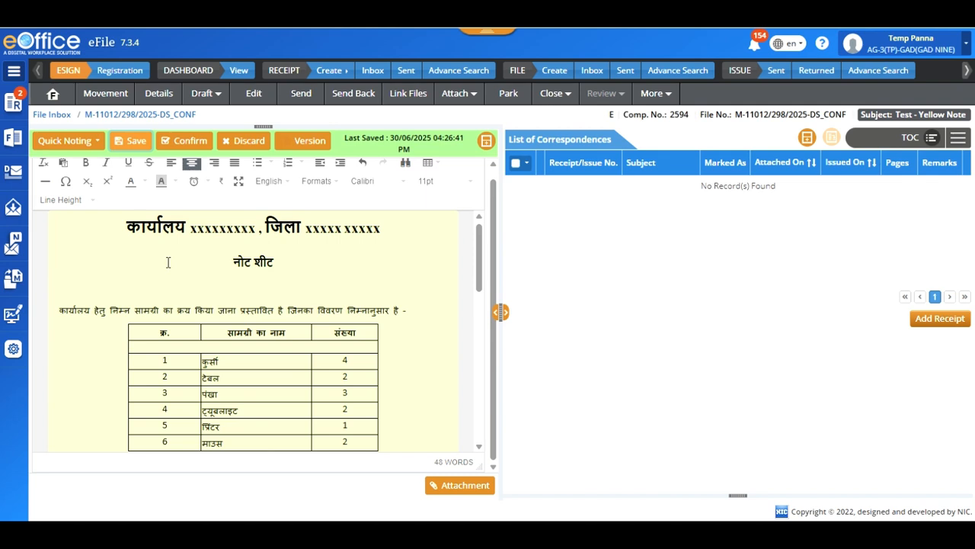
{"action": "left_click", "coordinate": [191, 147]}
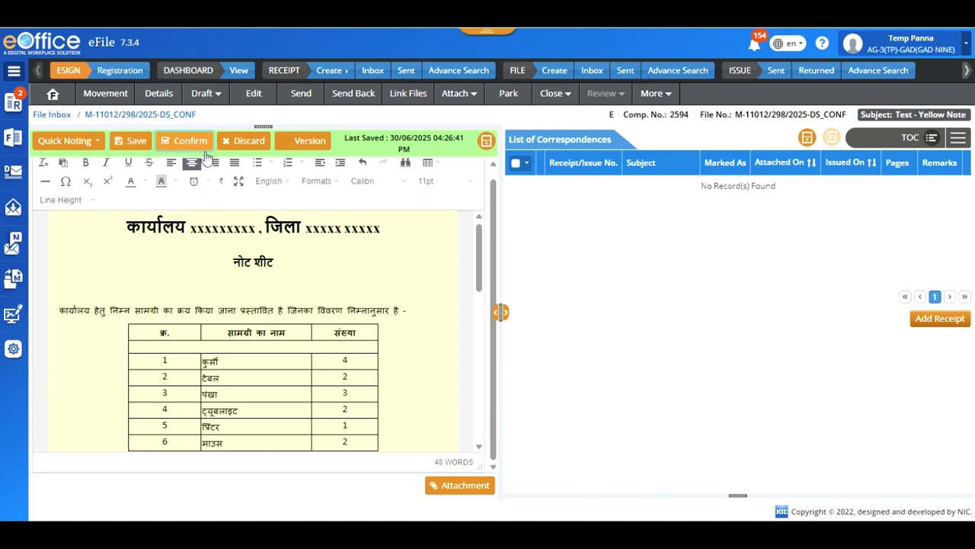
{"action": "left_click", "coordinate": [552, 123]}
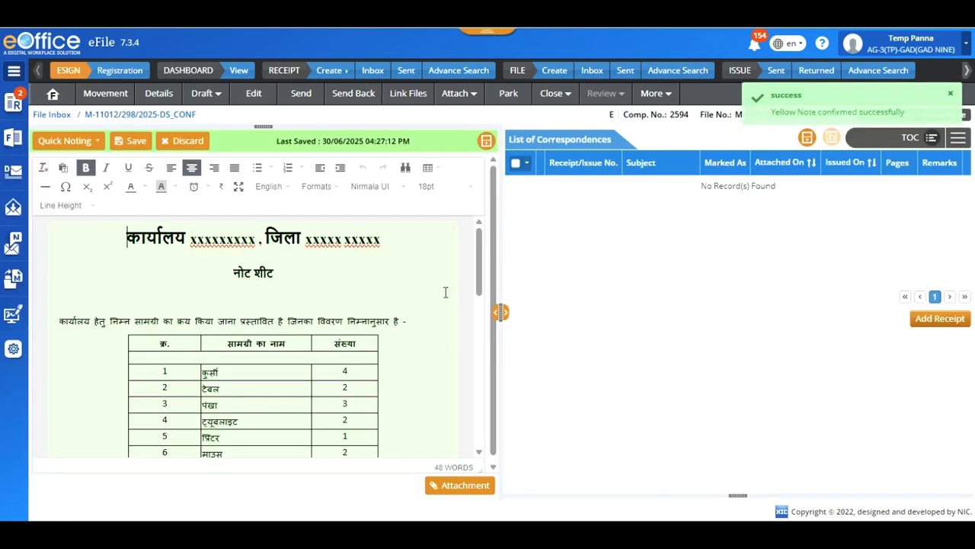
{"action": "scroll", "coordinate": [259, 327], "scroll_direction": "down", "scroll_amount": 3}
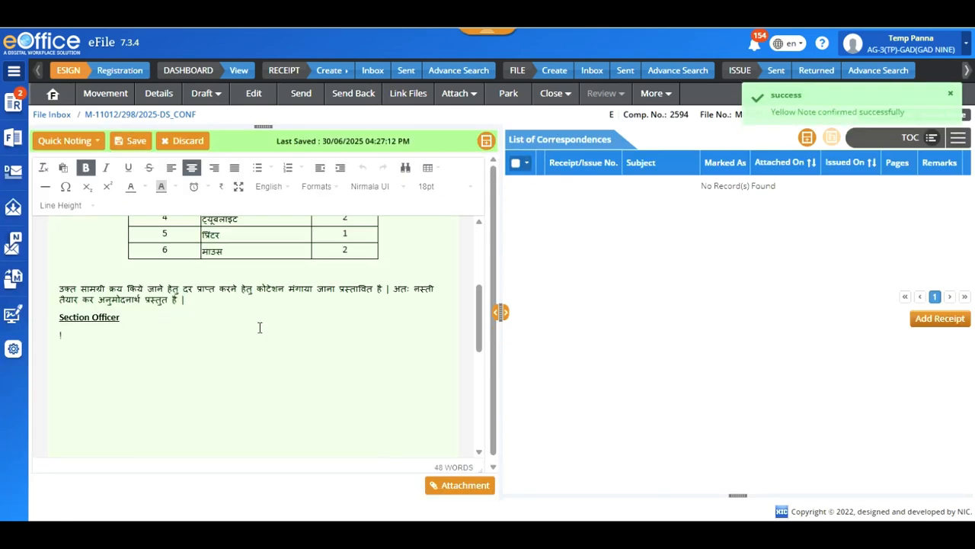
{"action": "scroll", "coordinate": [261, 328], "scroll_direction": "up", "scroll_amount": 3}
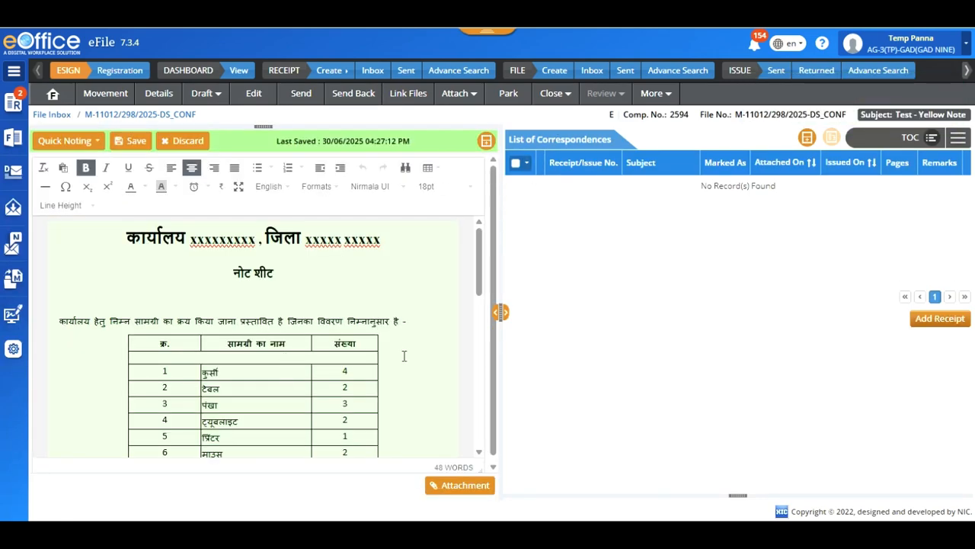
{"action": "scroll", "coordinate": [404, 350], "scroll_direction": "down", "scroll_amount": 3}
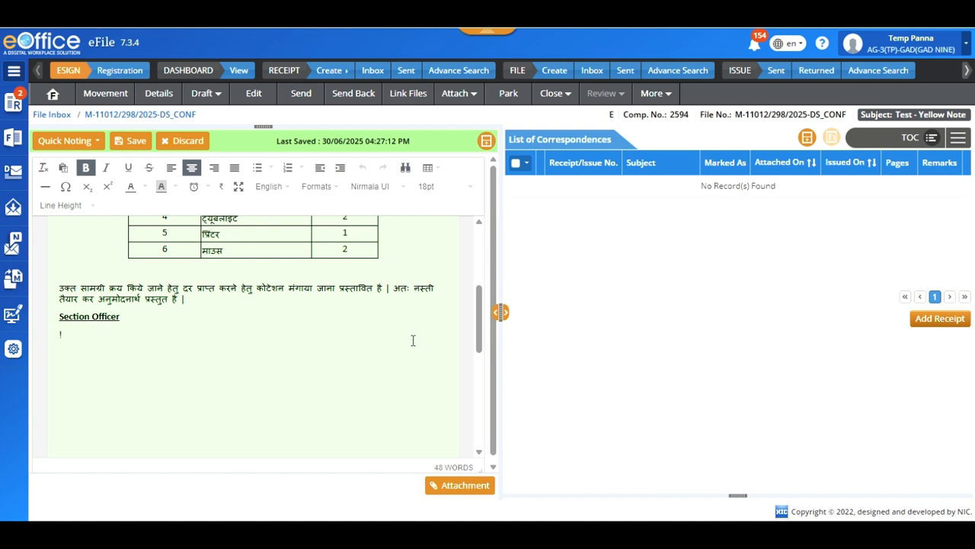
Send the file back to the SO(TP)-GAD(GAD NINE) post and switch to that post.
{"action": "left_click", "coordinate": [352, 97]}
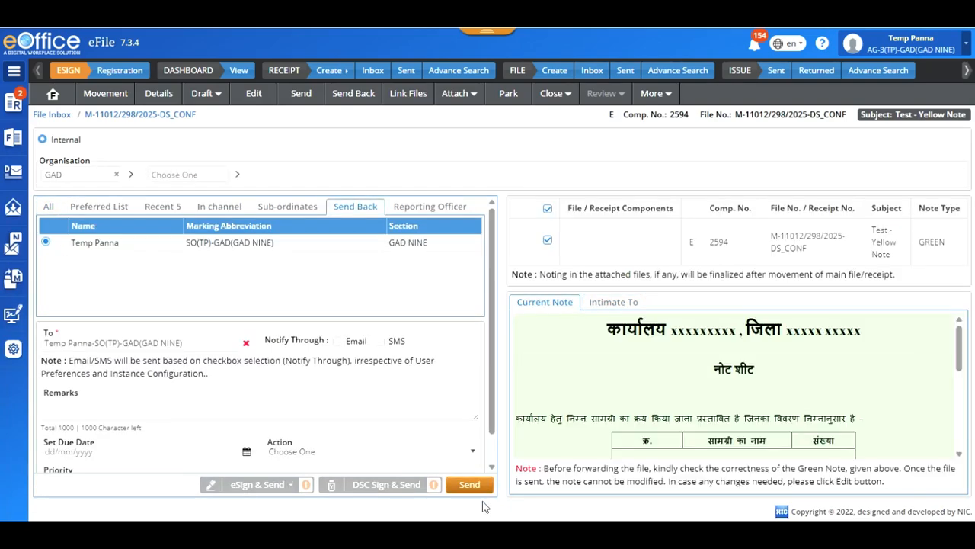
{"action": "left_click", "coordinate": [476, 486]}
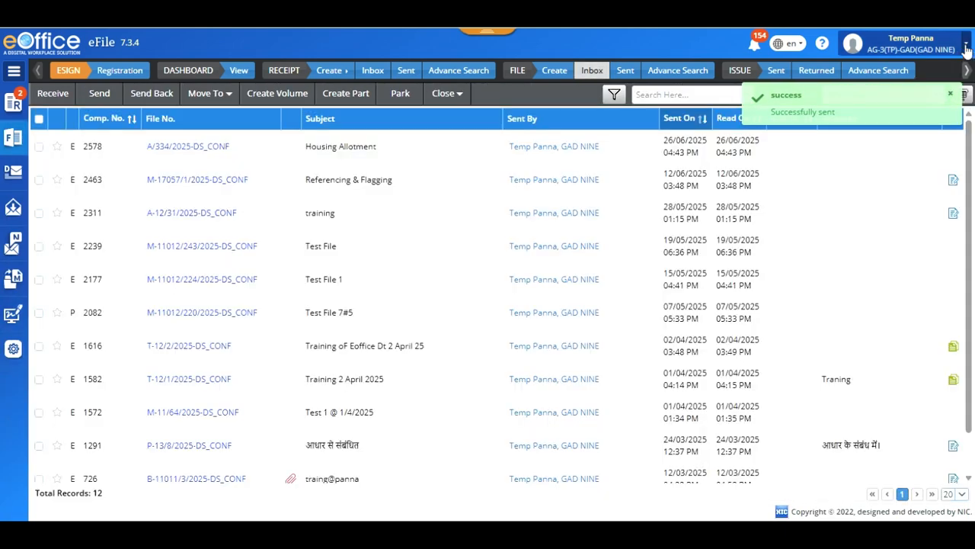
{"action": "left_click", "coordinate": [966, 49]}
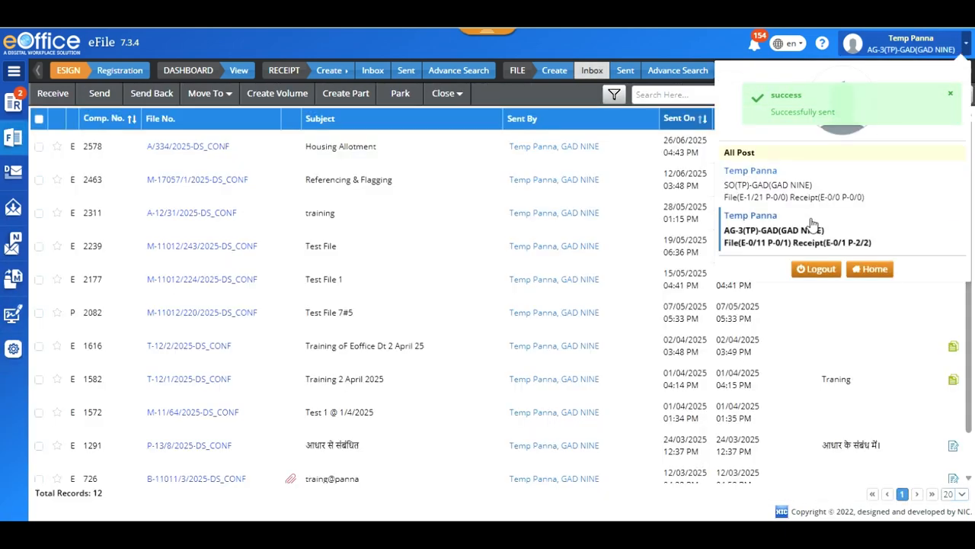
{"action": "left_click", "coordinate": [766, 186]}
{"action": "left_click", "coordinate": [546, 121]}
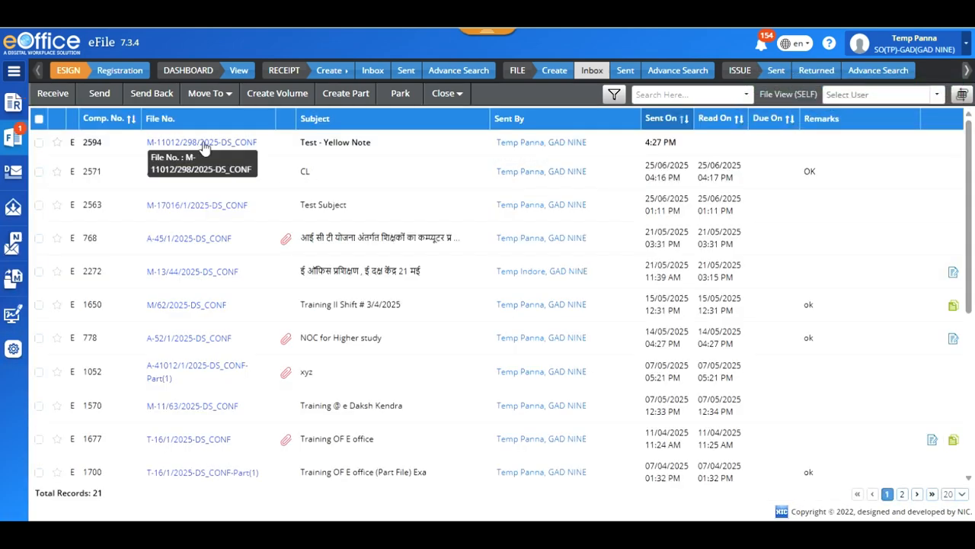
Open the "Test - Yellow Note" file from the inbox and examine the green note's content and its signatory details.
{"action": "left_click", "coordinate": [204, 143]}
{"action": "scroll", "coordinate": [274, 248], "scroll_direction": "down", "scroll_amount": 3}
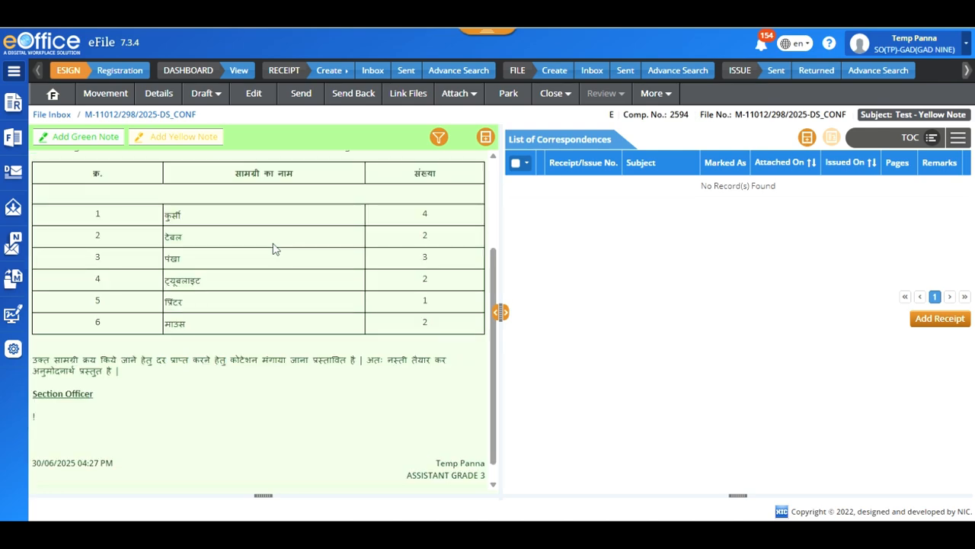
{"action": "scroll", "coordinate": [275, 248], "scroll_direction": "down", "scroll_amount": 1}
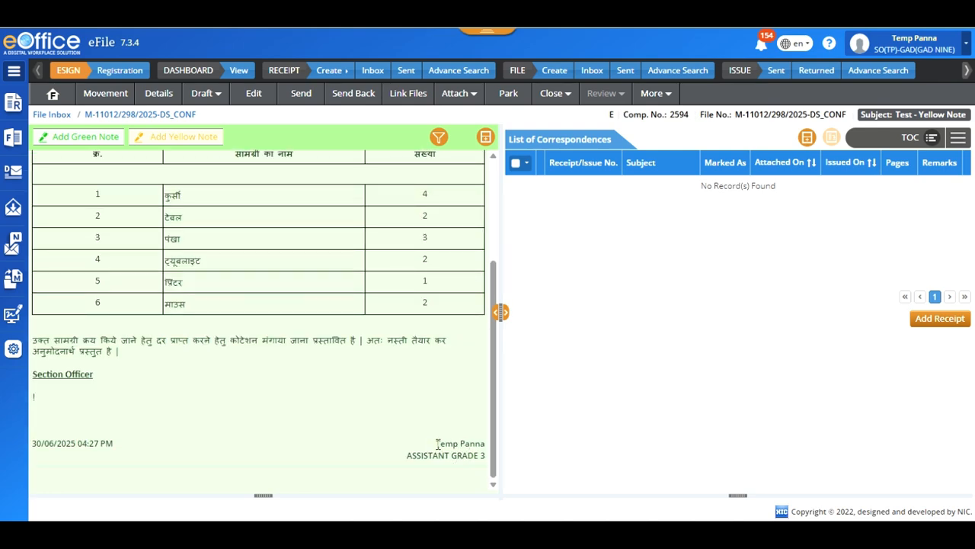
{"action": "left_click_drag", "start_coordinate": [437, 444], "coordinate": [474, 456]}
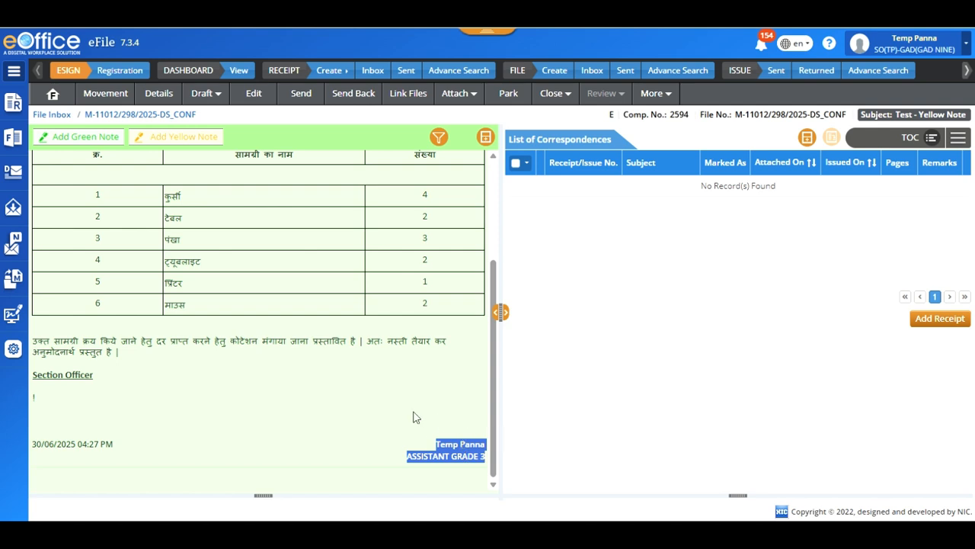
{"action": "scroll", "coordinate": [353, 403], "scroll_direction": "up", "scroll_amount": 2}
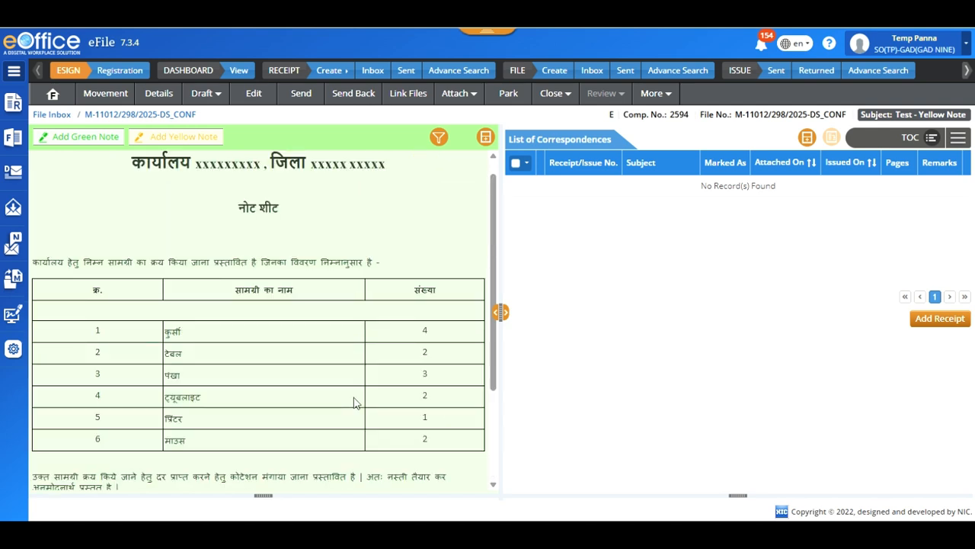